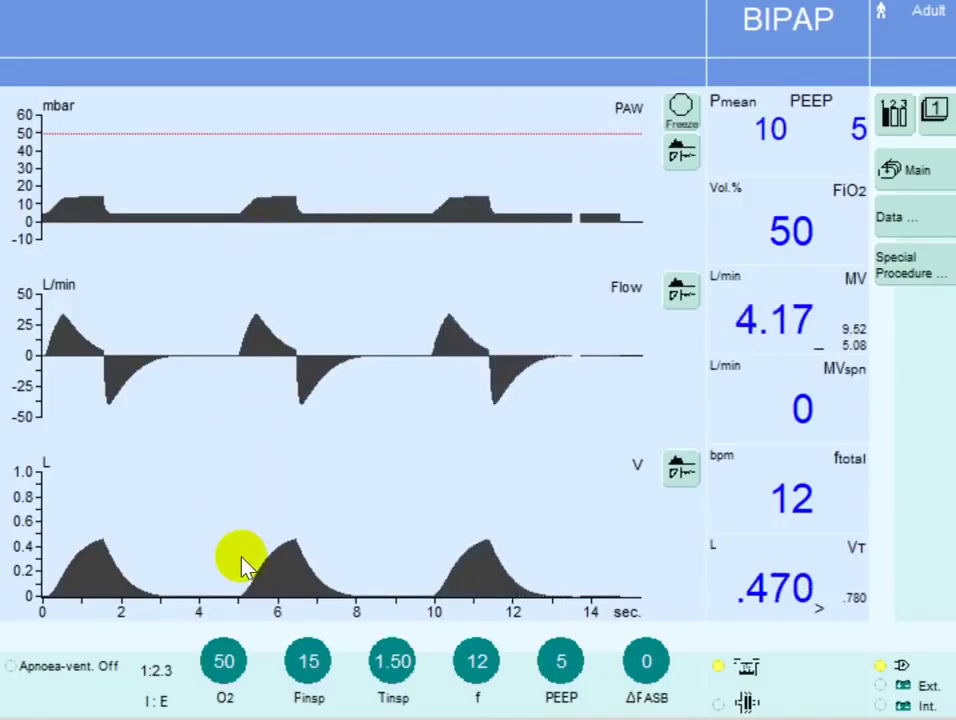
# Turn the O2 setting up from 50 to 100%.
pyautogui.click(233, 670)
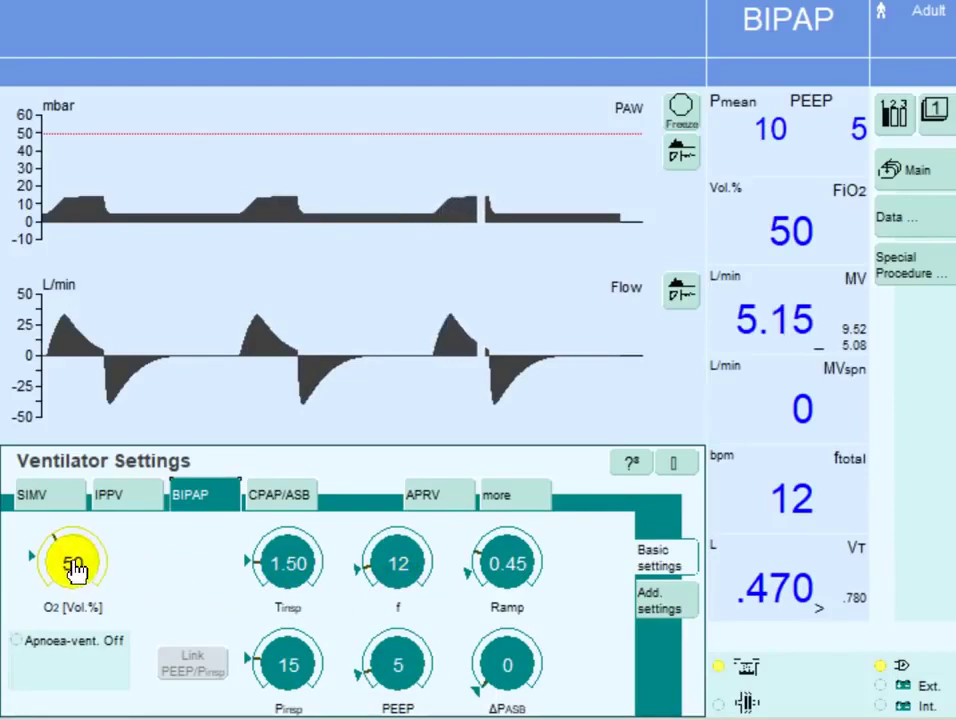
pyautogui.scroll(1, 76, 568)
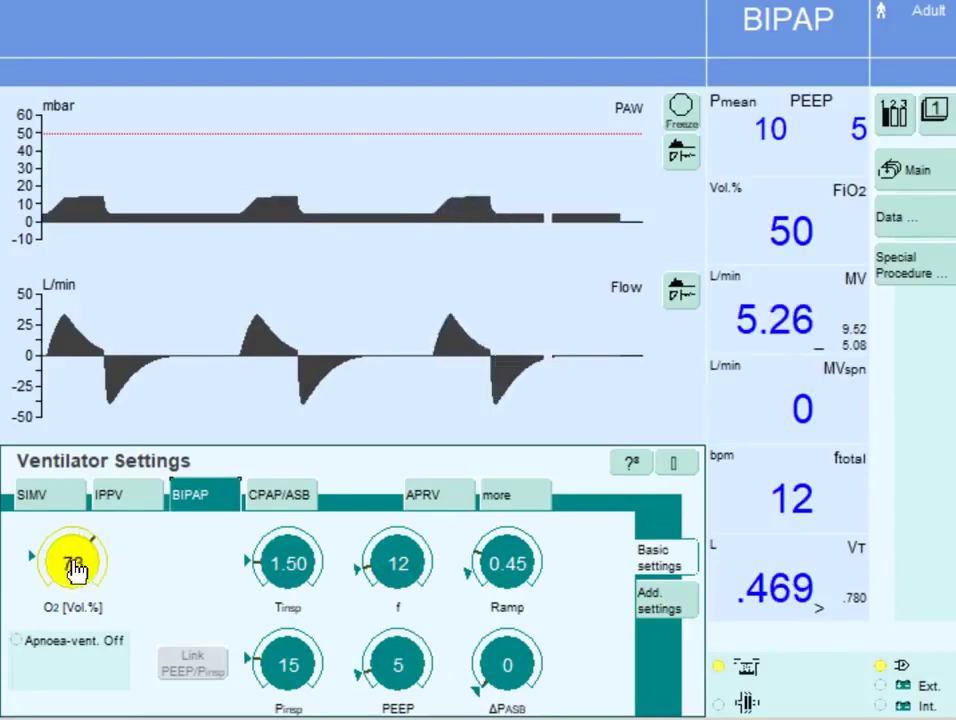
pyautogui.scroll(12, 76, 568)
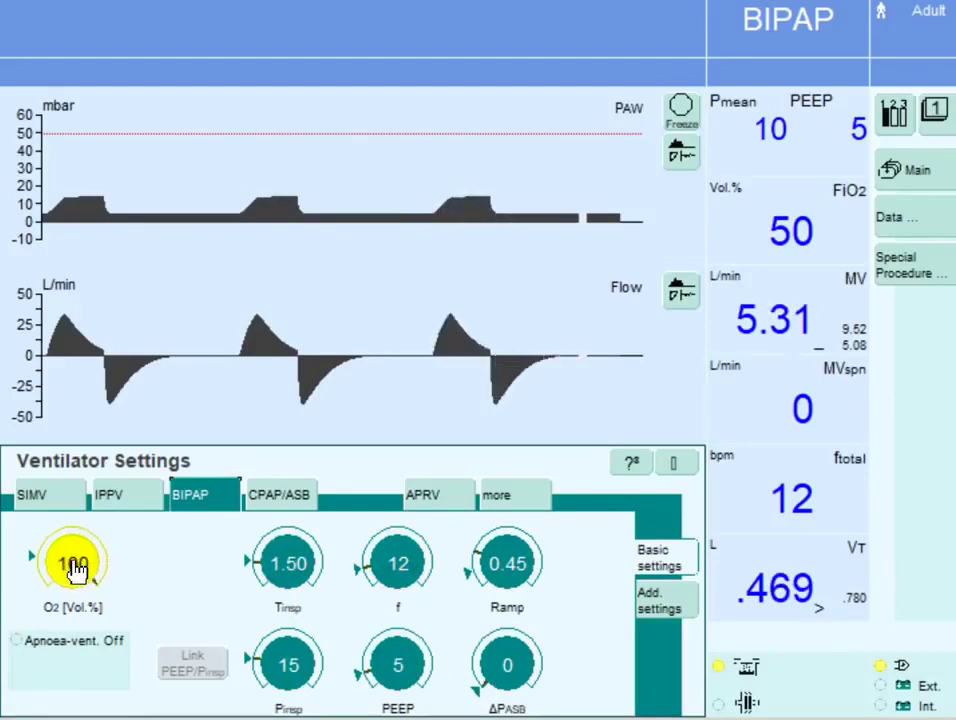
pyautogui.click(190, 638)
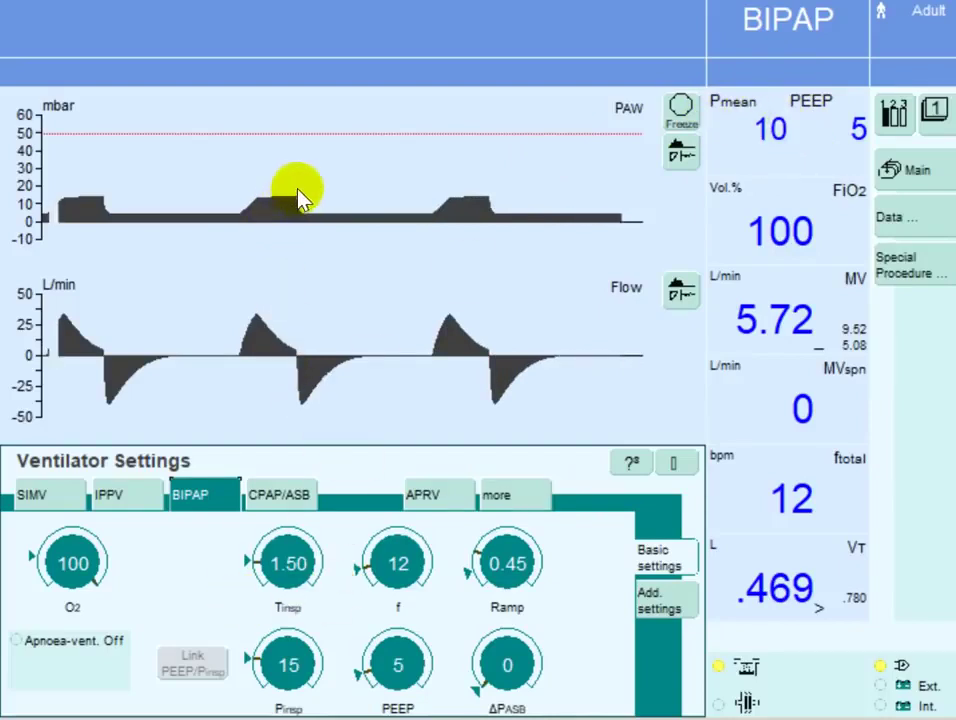
# With Link PEEP/Pinsp enabled, raise PEEP to 14 mbar so Pinsp follows to 24.
pyautogui.click(397, 666)
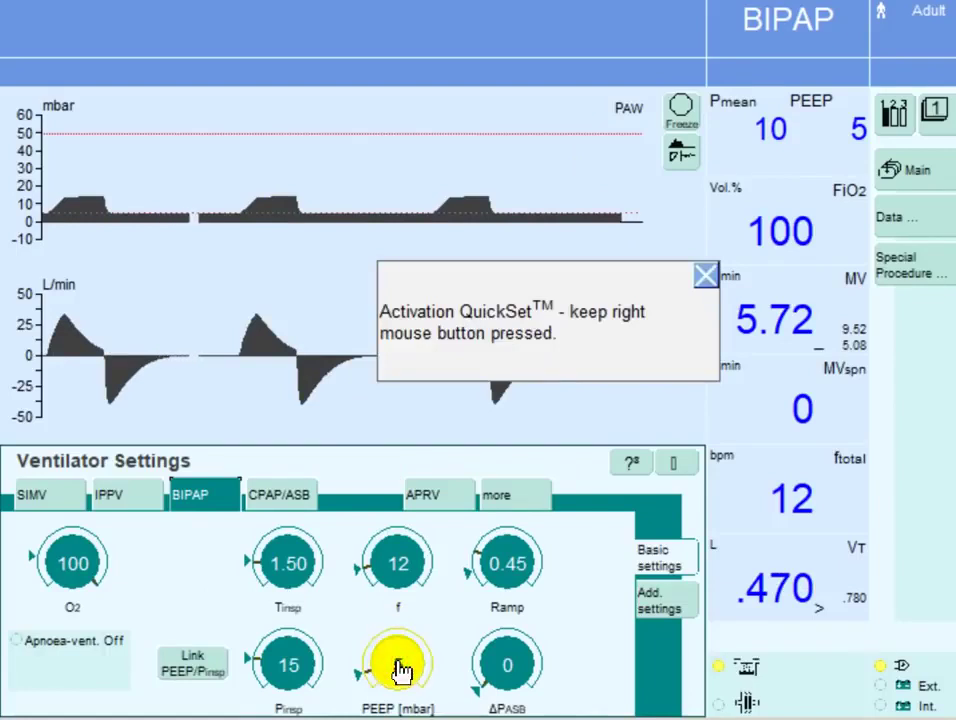
pyautogui.click(184, 678)
pyautogui.scroll(5, 180, 680)
pyautogui.scroll(2, 180, 680)
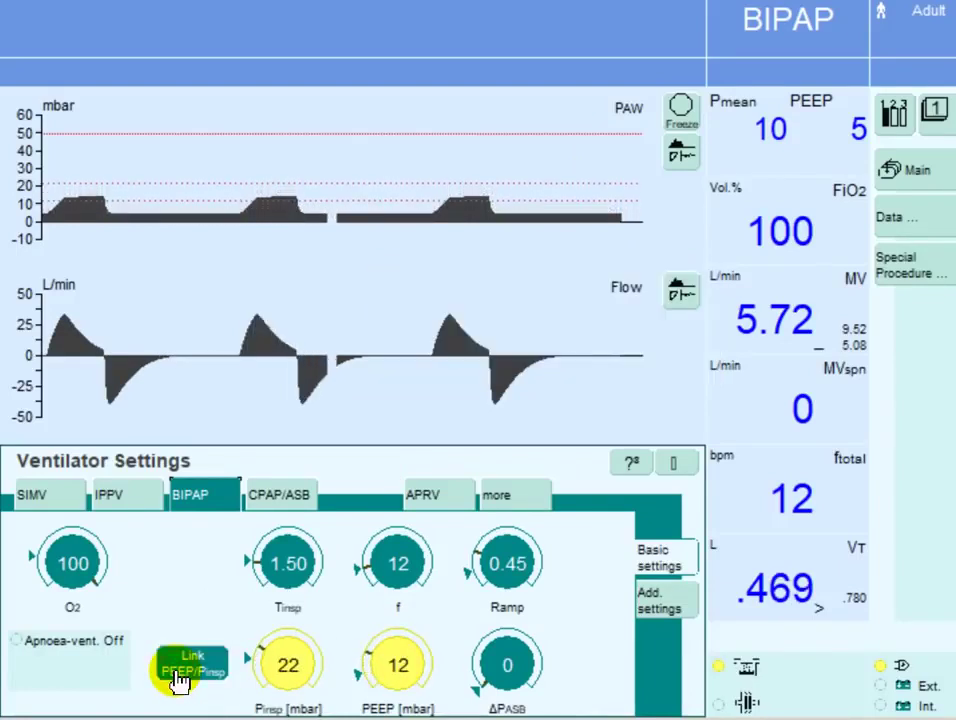
pyautogui.click(180, 680)
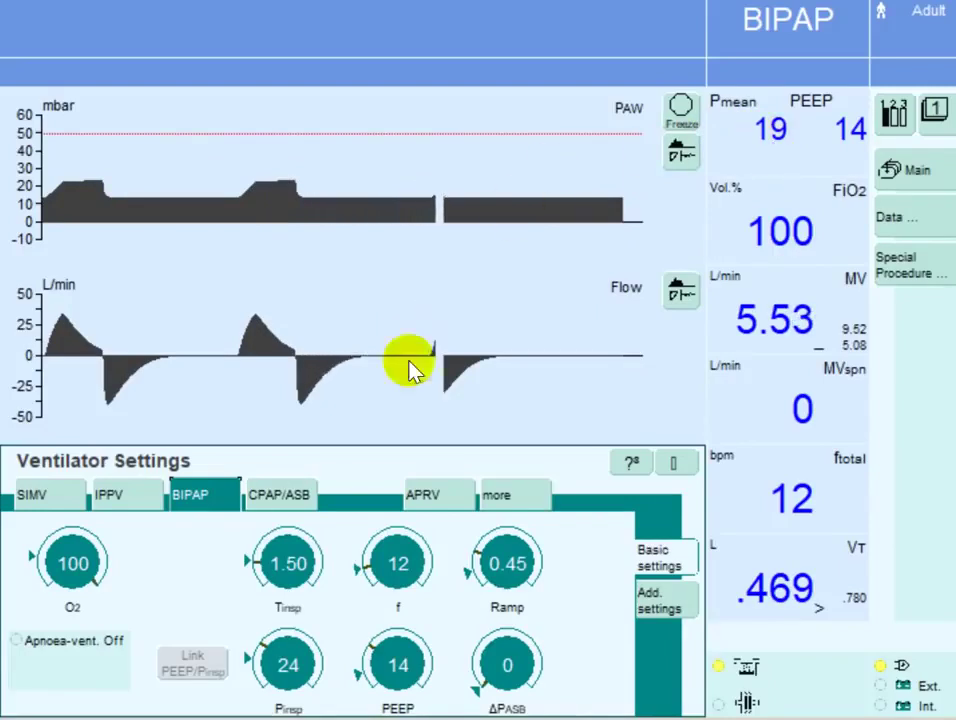
# Set Pinsp to 30 mbar, keeping PEEP at 14.
pyautogui.click(288, 706)
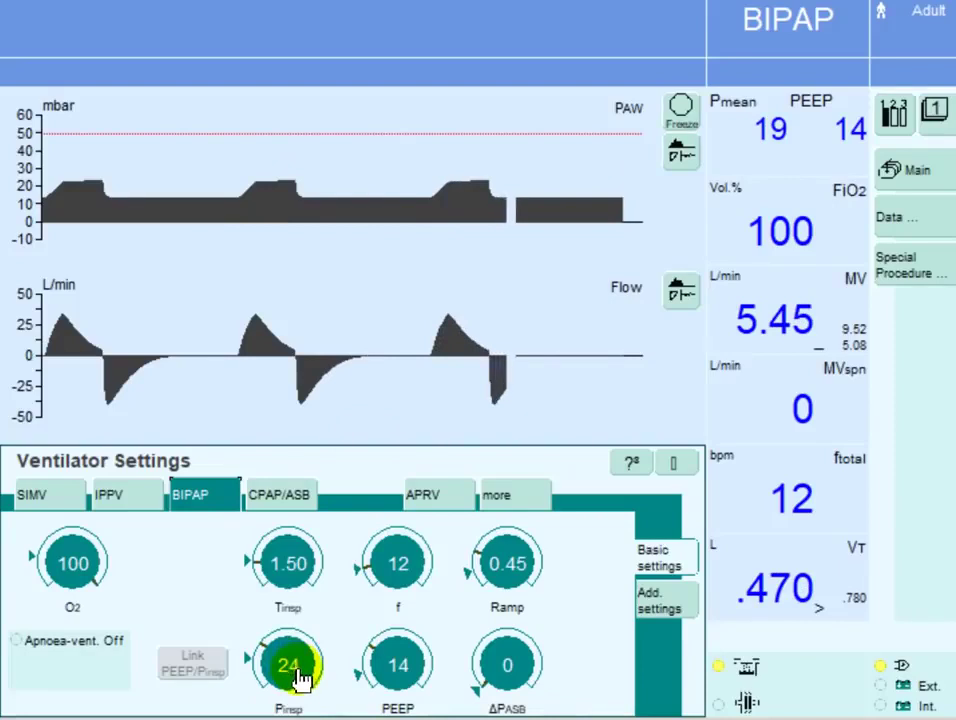
pyautogui.click(300, 668)
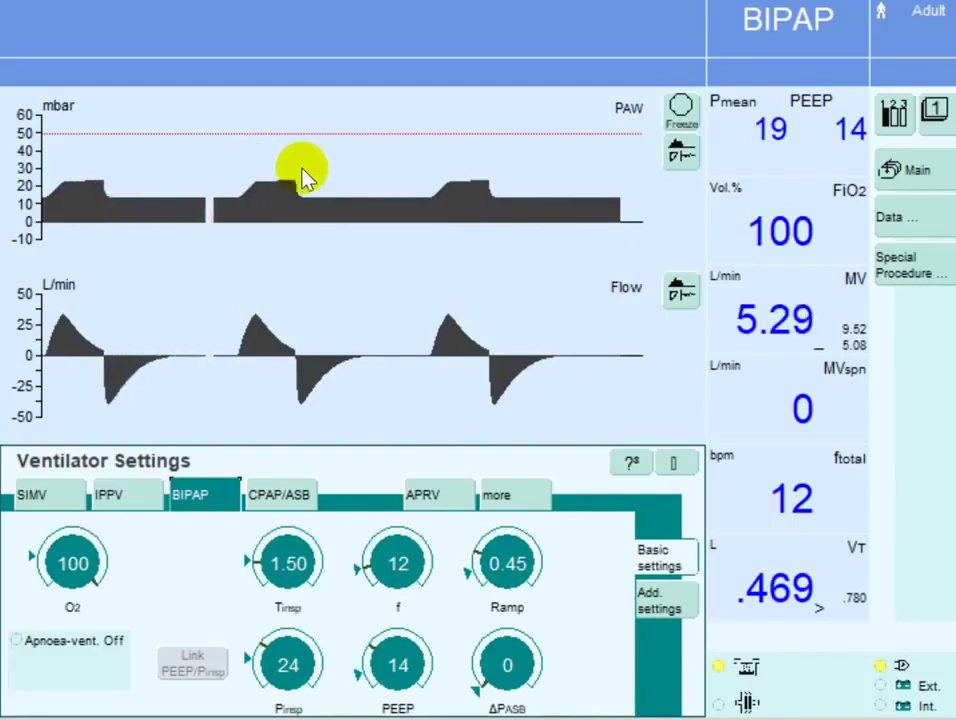
pyautogui.click(296, 668)
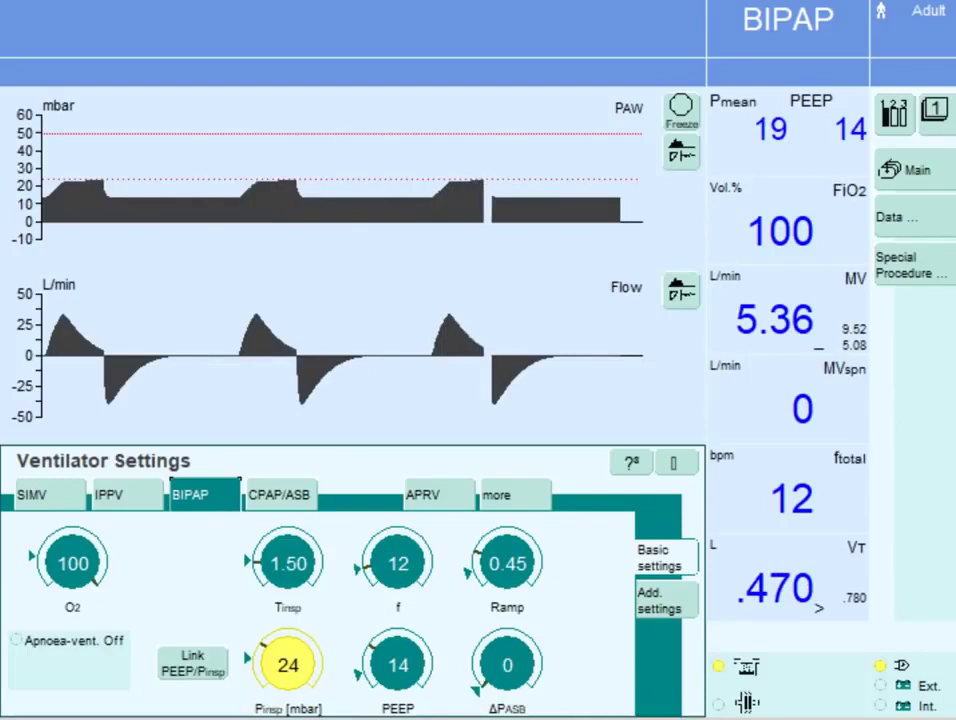
pyautogui.scroll(1, 288, 665)
pyautogui.scroll(2, 288, 665)
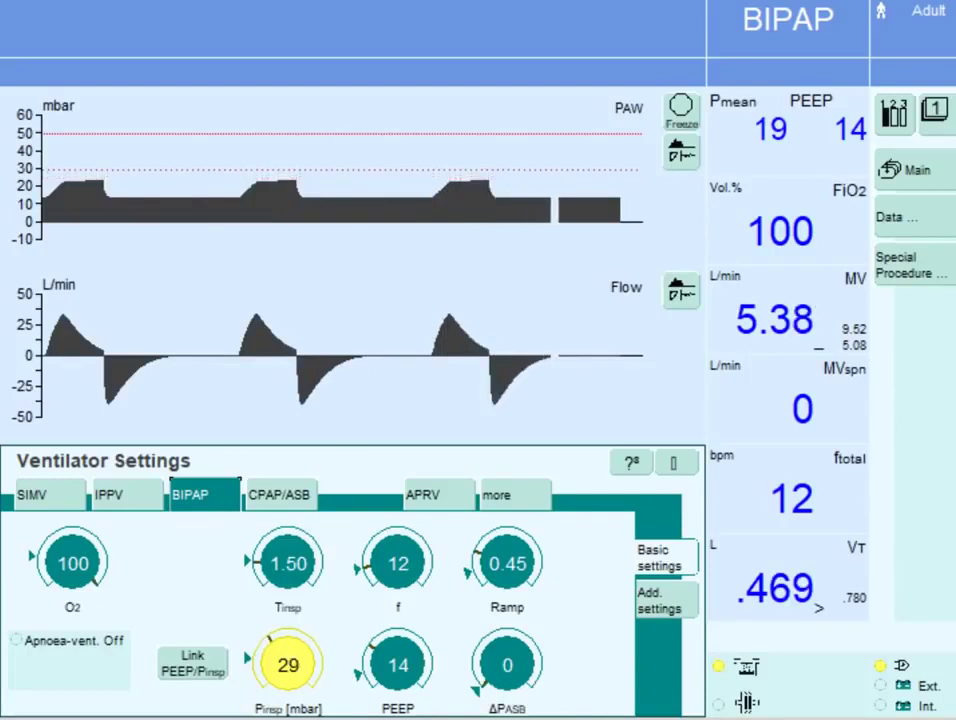
pyautogui.press('Return')
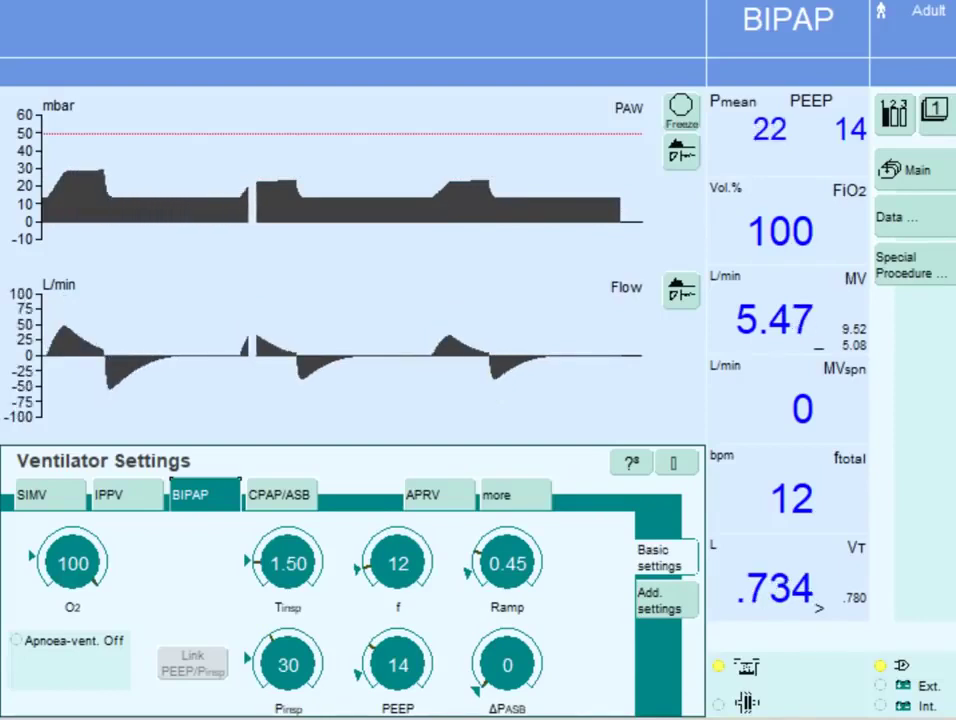
pyautogui.click(299, 672)
pyautogui.click(299, 672)
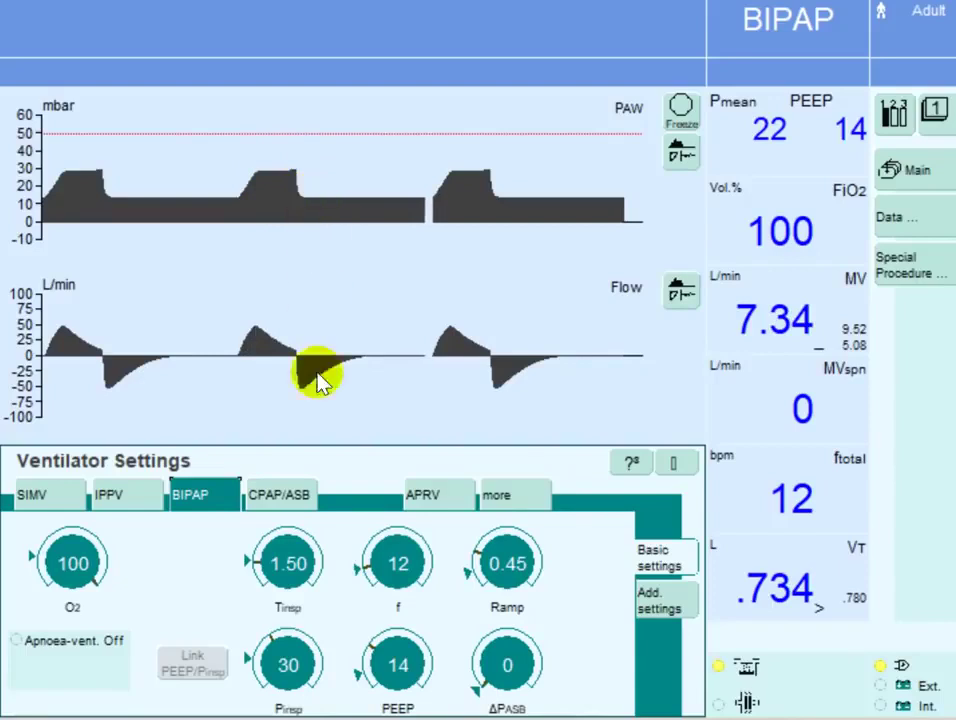
# Set the Tinsp knob to 2.00 s.
pyautogui.click(300, 567)
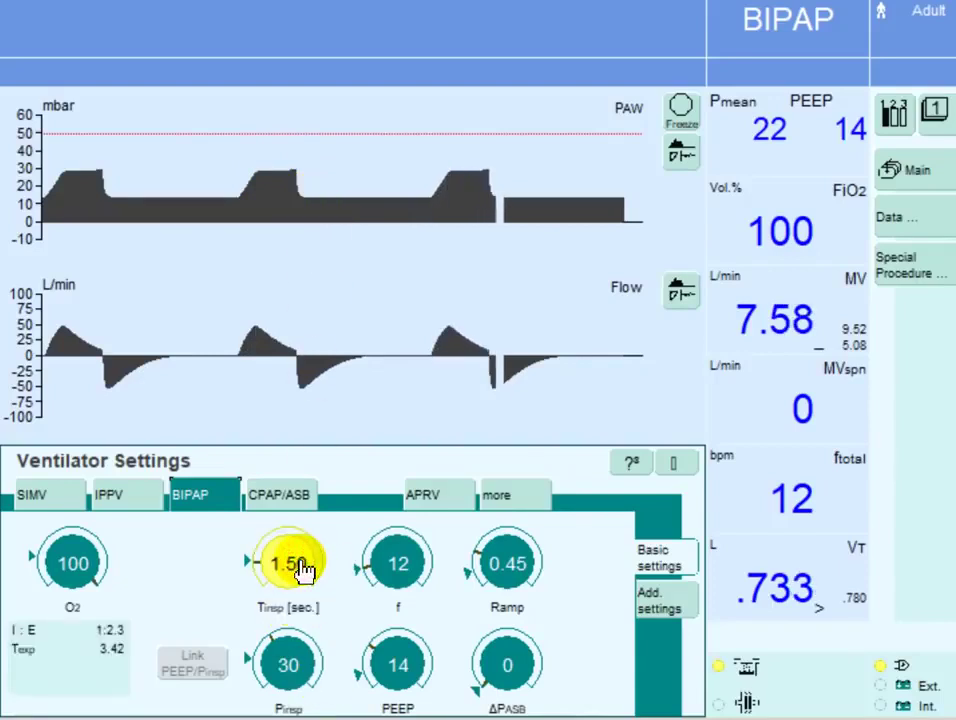
pyautogui.scroll(1, 303, 568)
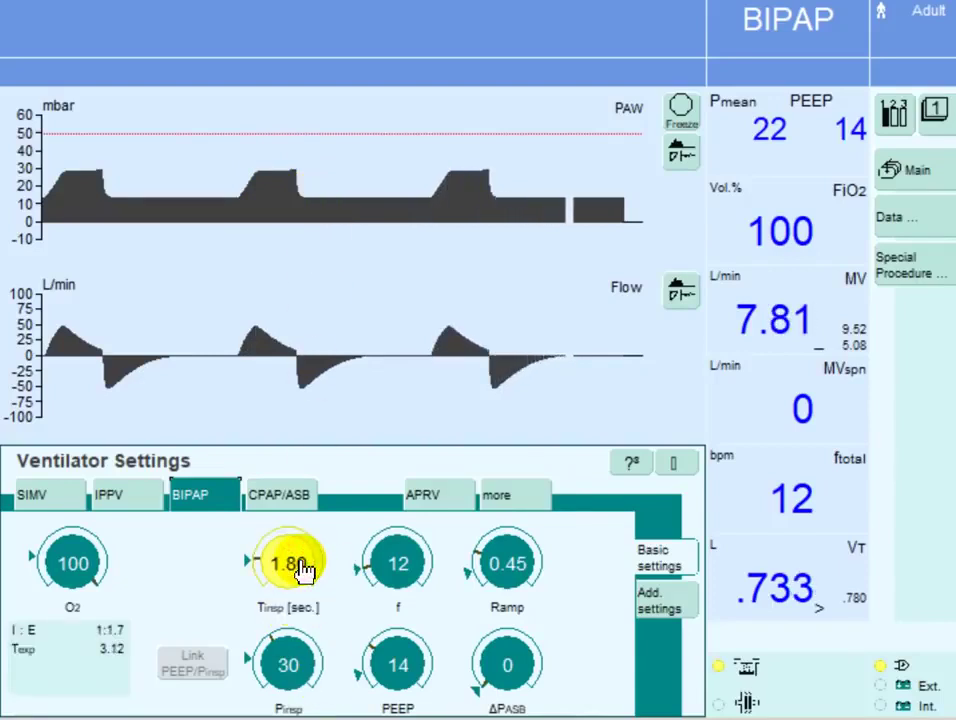
pyautogui.click(303, 568)
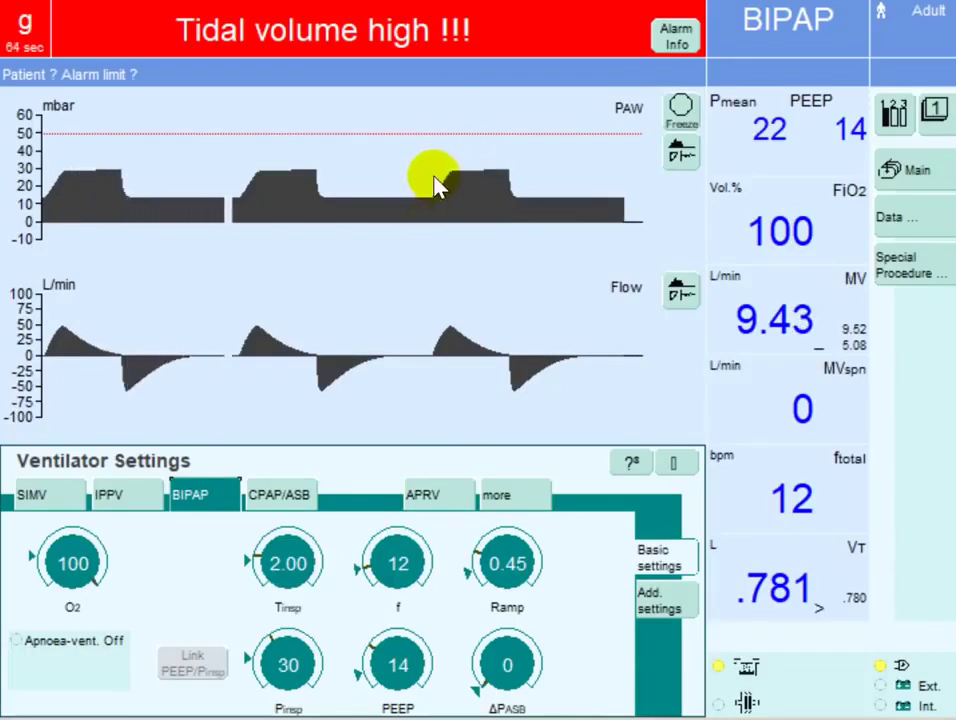
# Select the Ramp setting to shorten the ramp to 0.10 s.
pyautogui.click(510, 567)
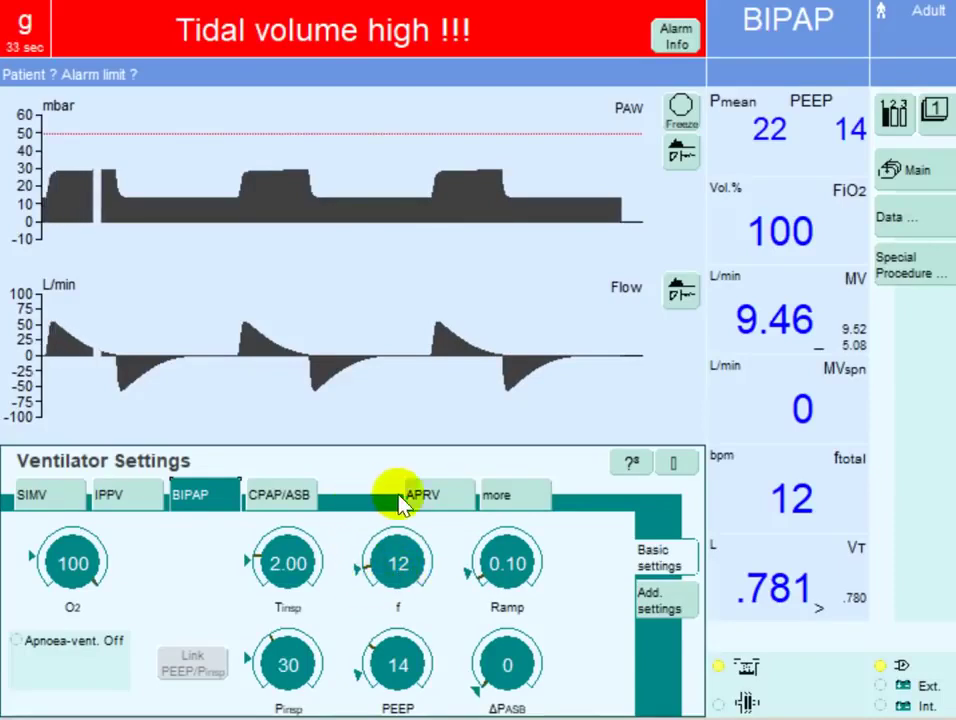
# Set the breath rate f to 15 bpm and switch to the IPPV mode settings.
pyautogui.click(399, 585)
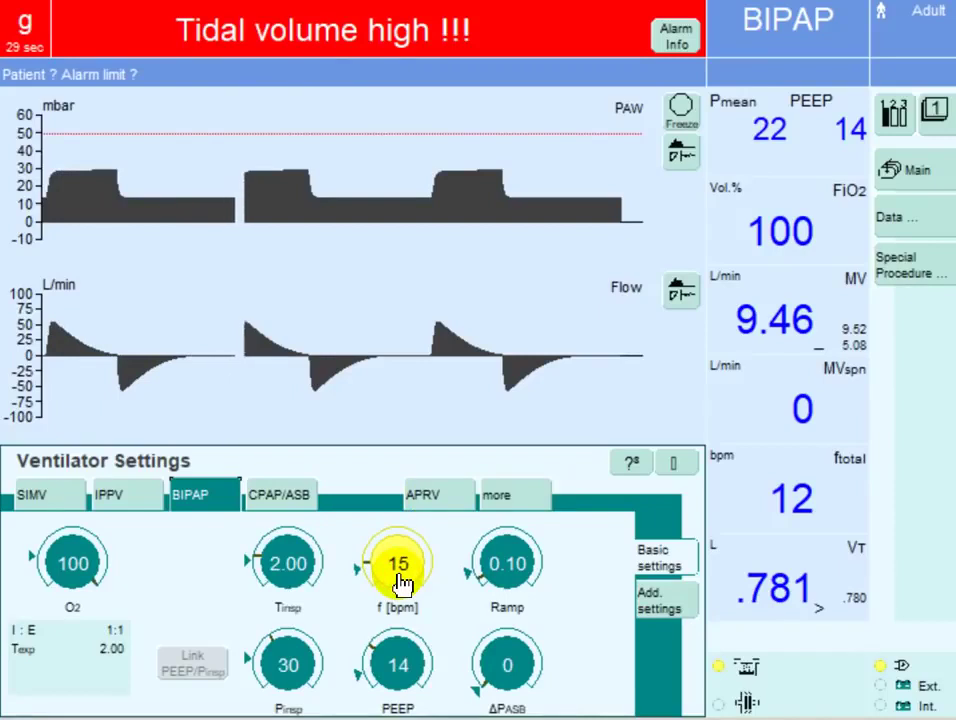
pyautogui.click(399, 585)
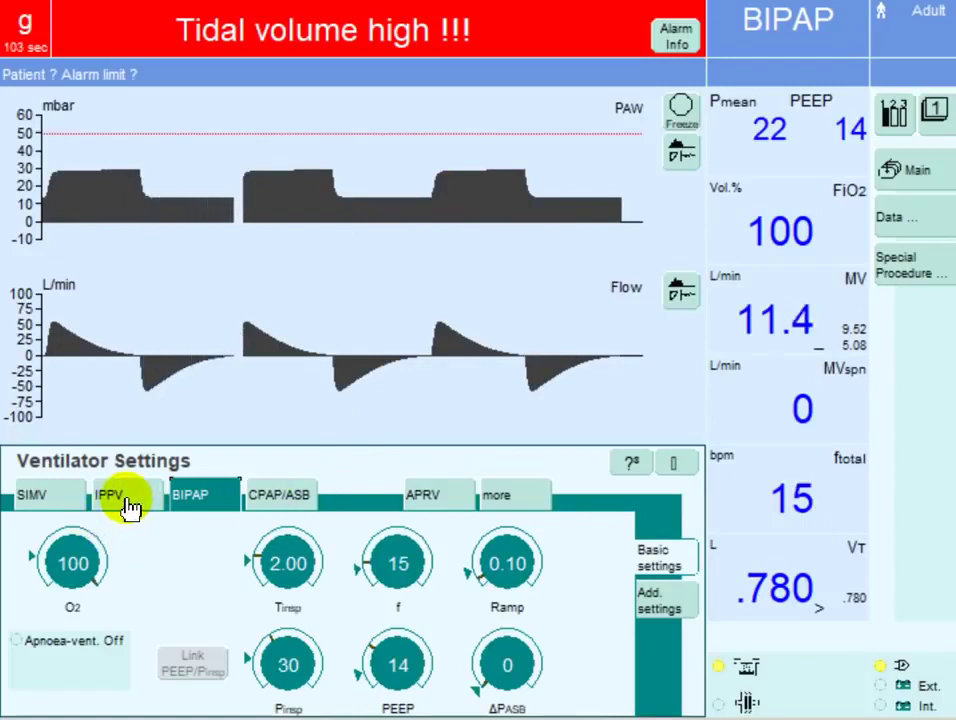
pyautogui.click(118, 497)
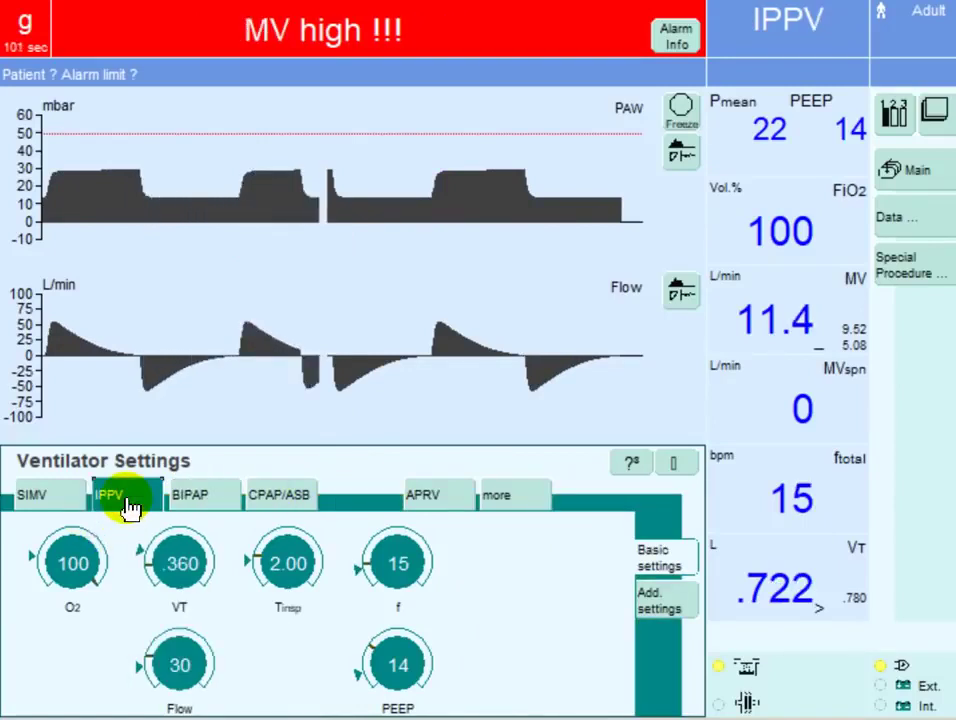
# Shorten Tinsp to 1.50 s in IPPV mode.
pyautogui.click(301, 568)
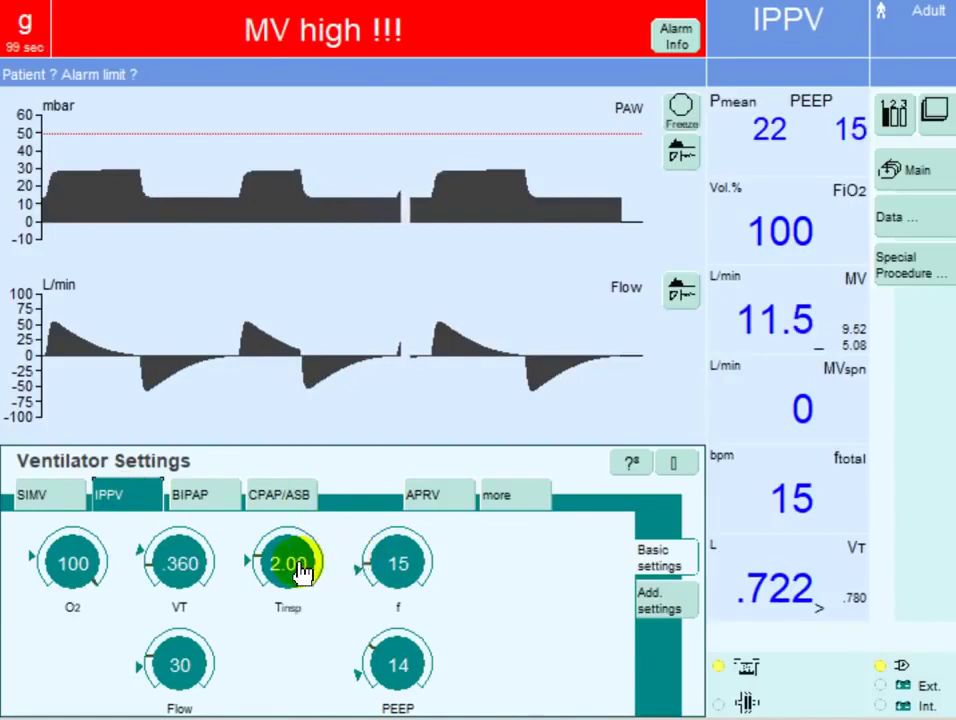
pyautogui.scroll(-4, 301, 568)
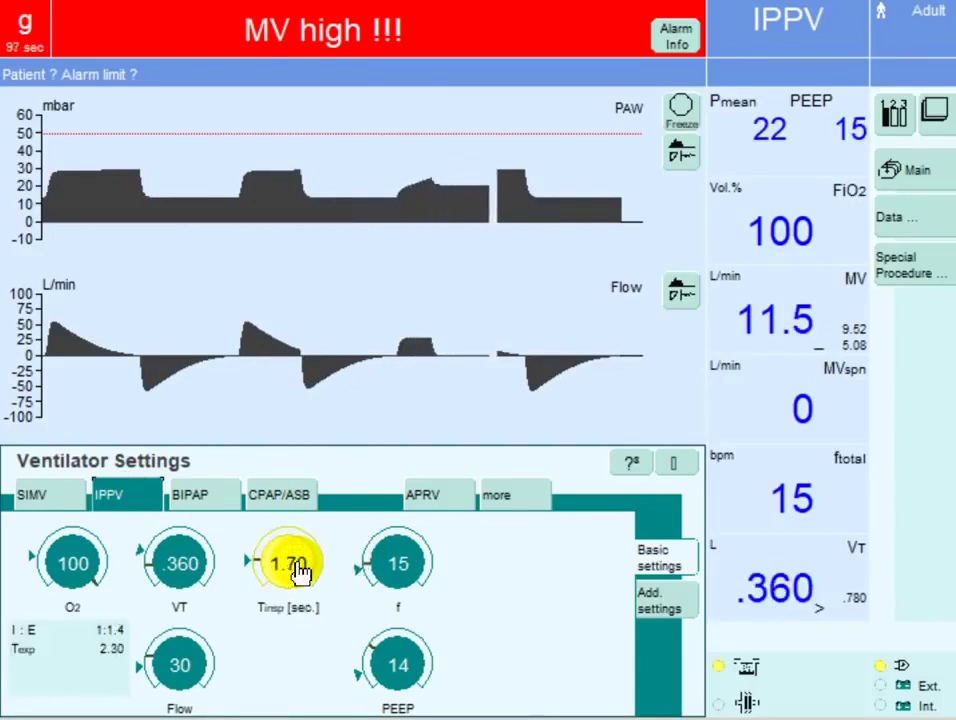
pyautogui.scroll(-1, 301, 570)
pyautogui.click(301, 568)
pyautogui.click(396, 665)
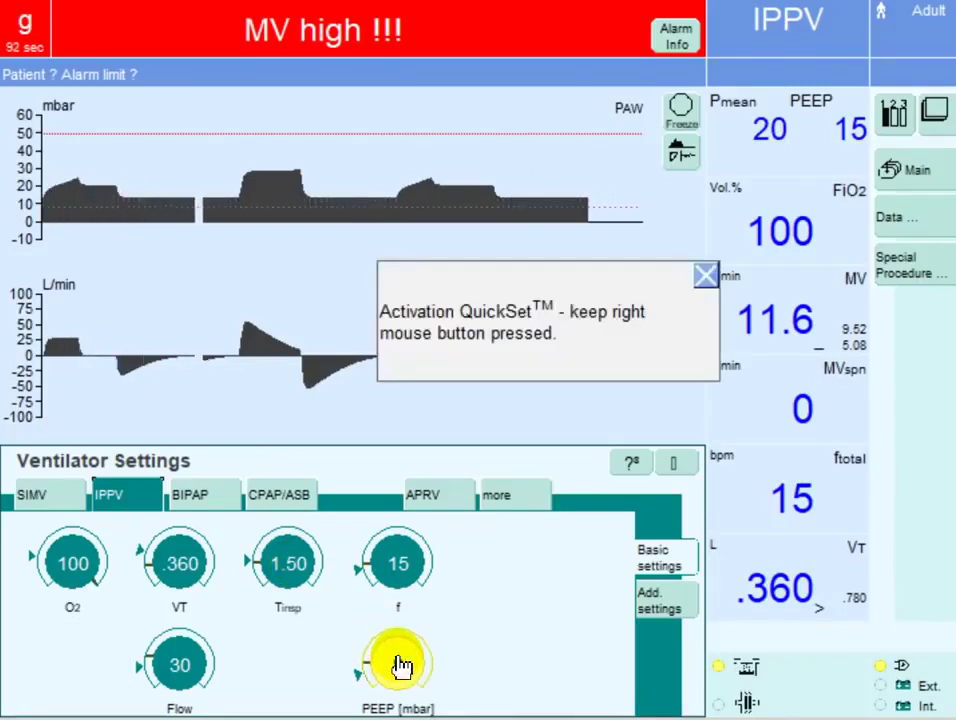
# Lower PEEP to 5.
pyautogui.scroll(-1, 620, 655)
pyautogui.scroll(-1, 620, 655)
pyautogui.click(620, 655)
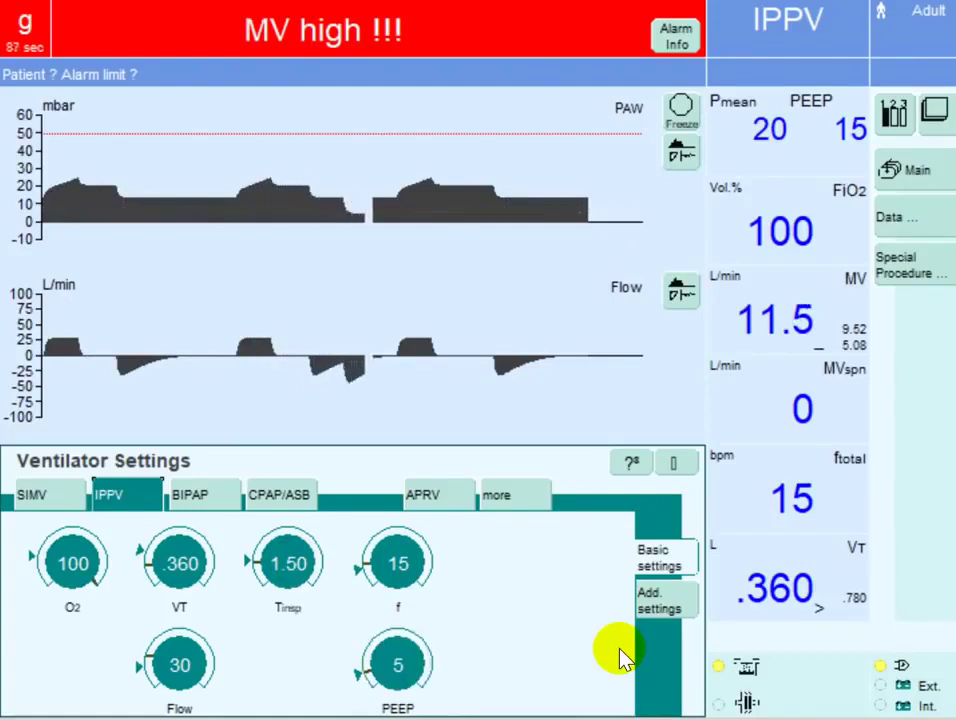
# Reduce the breathing rate f to 12 bpm.
pyautogui.click(410, 576)
pyautogui.scroll(-3, 413, 578)
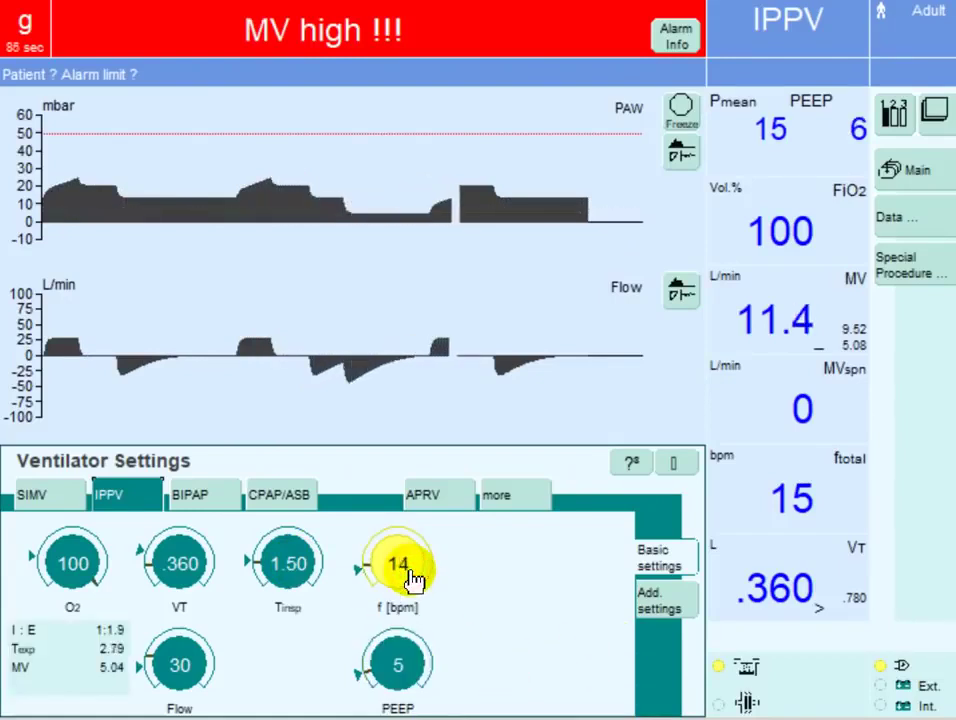
pyautogui.scroll(1, 413, 578)
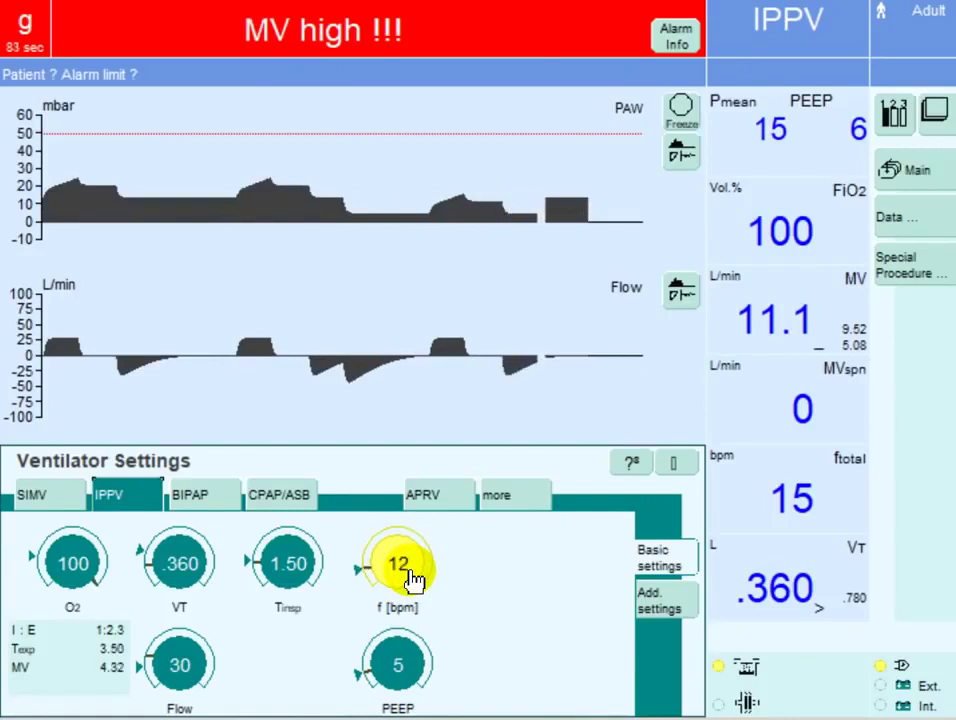
pyautogui.click(413, 578)
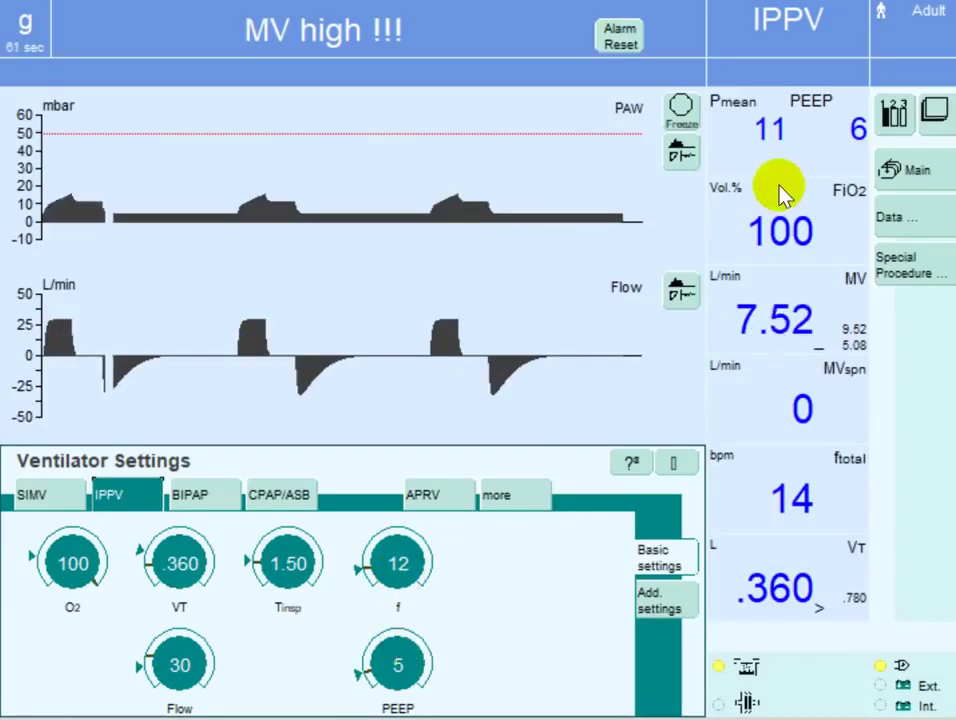
# Raise PEEP back to 14.
pyautogui.click(396, 665)
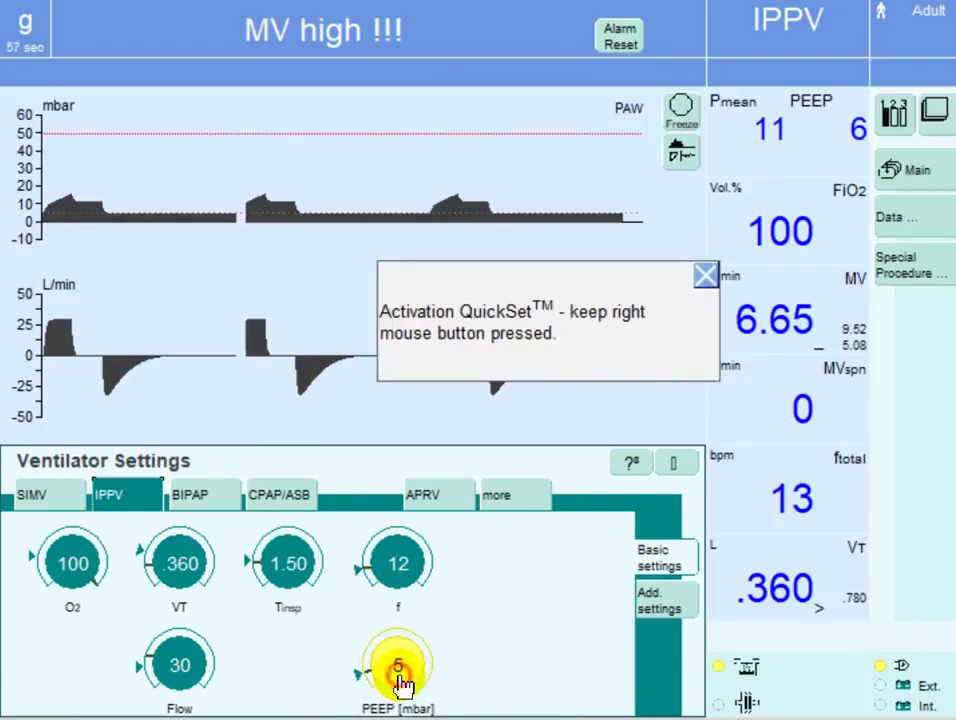
pyautogui.scroll(3, 400, 686)
pyautogui.scroll(2, 403, 686)
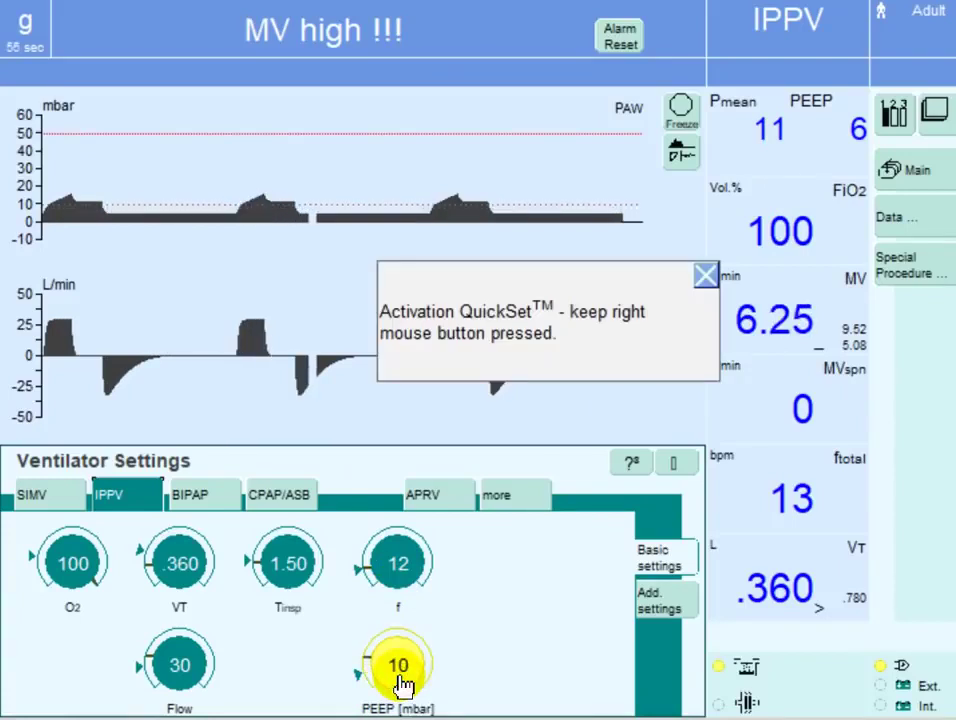
pyautogui.scroll(1, 403, 686)
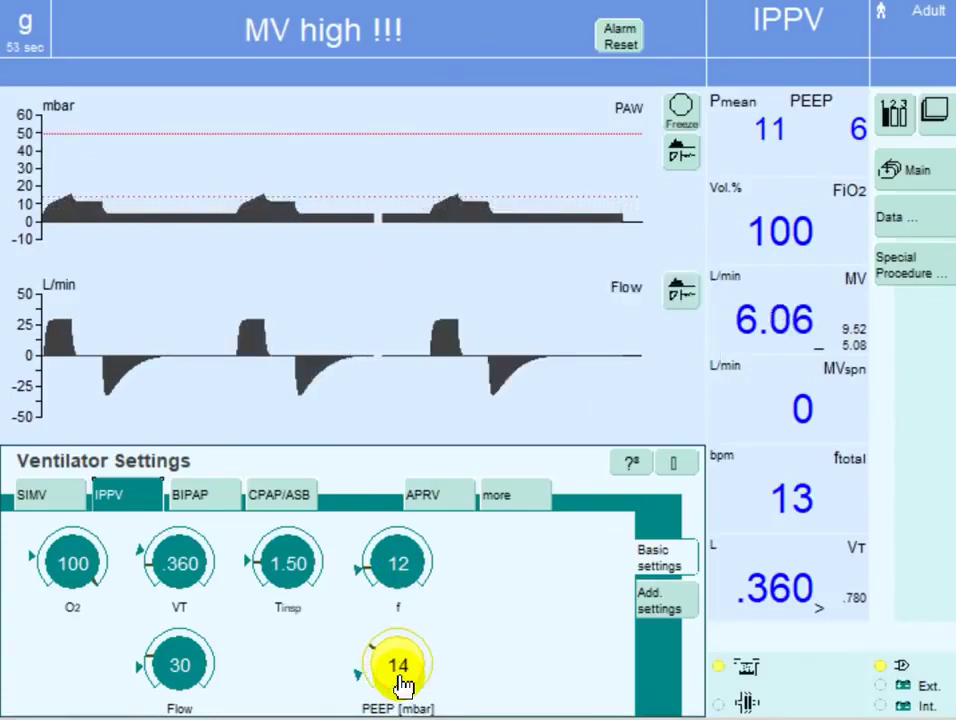
pyautogui.click(403, 686)
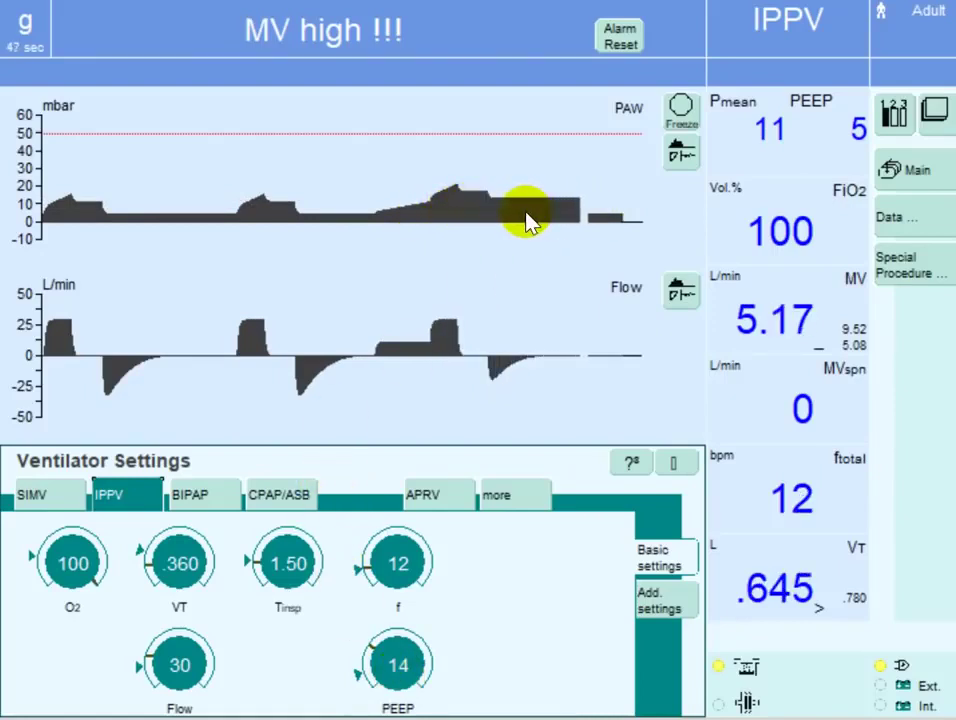
# Lengthen Tinsp to 2.00 s.
pyautogui.click(270, 568)
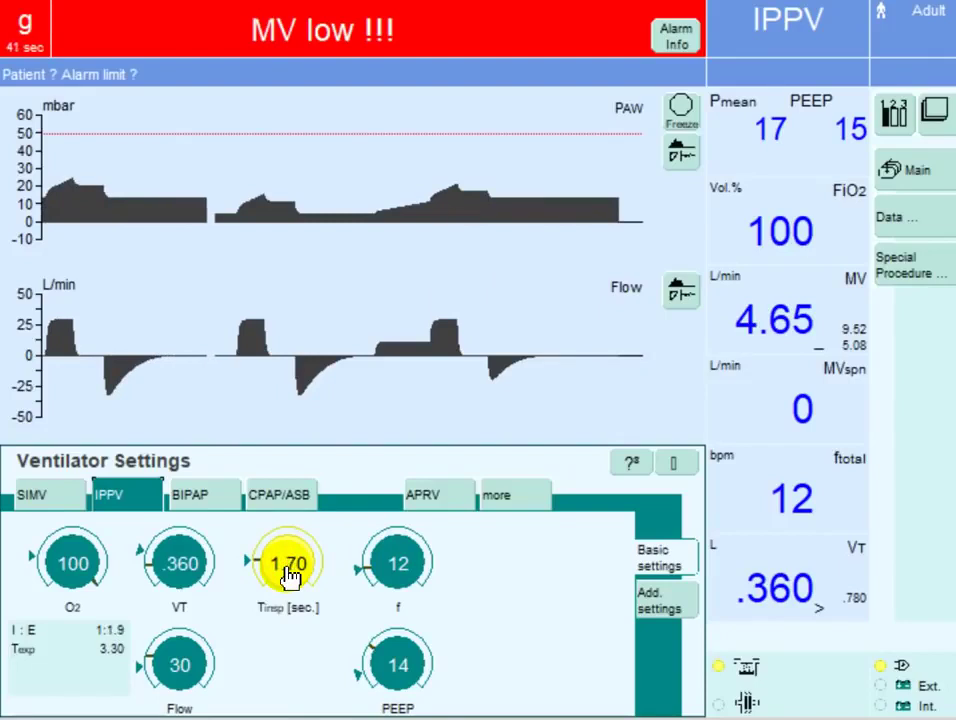
pyautogui.scroll(2, 289, 575)
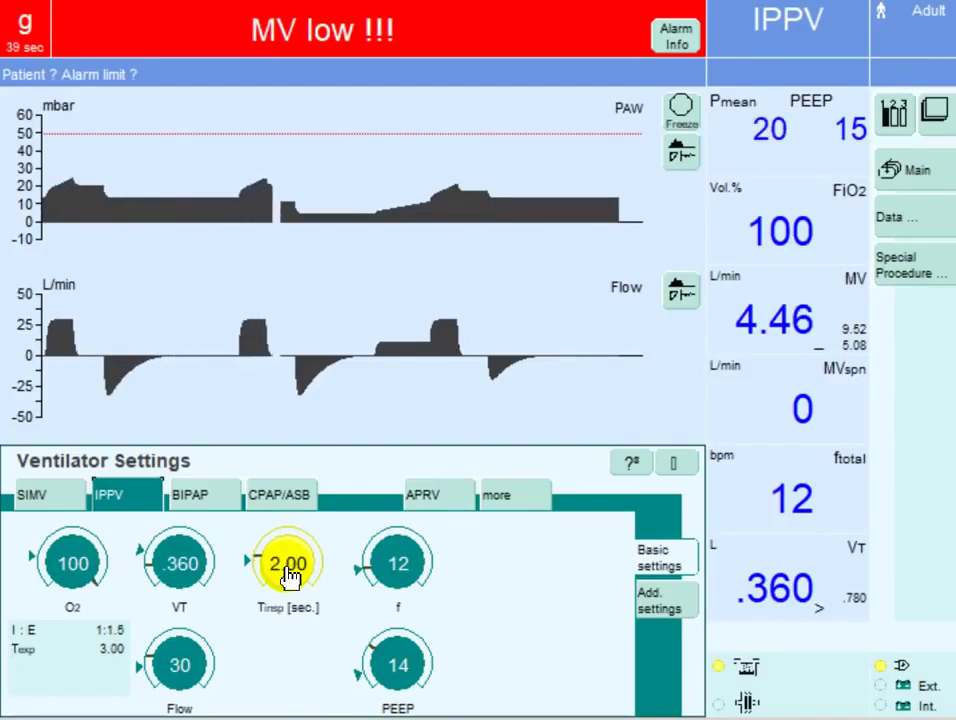
pyautogui.click(289, 575)
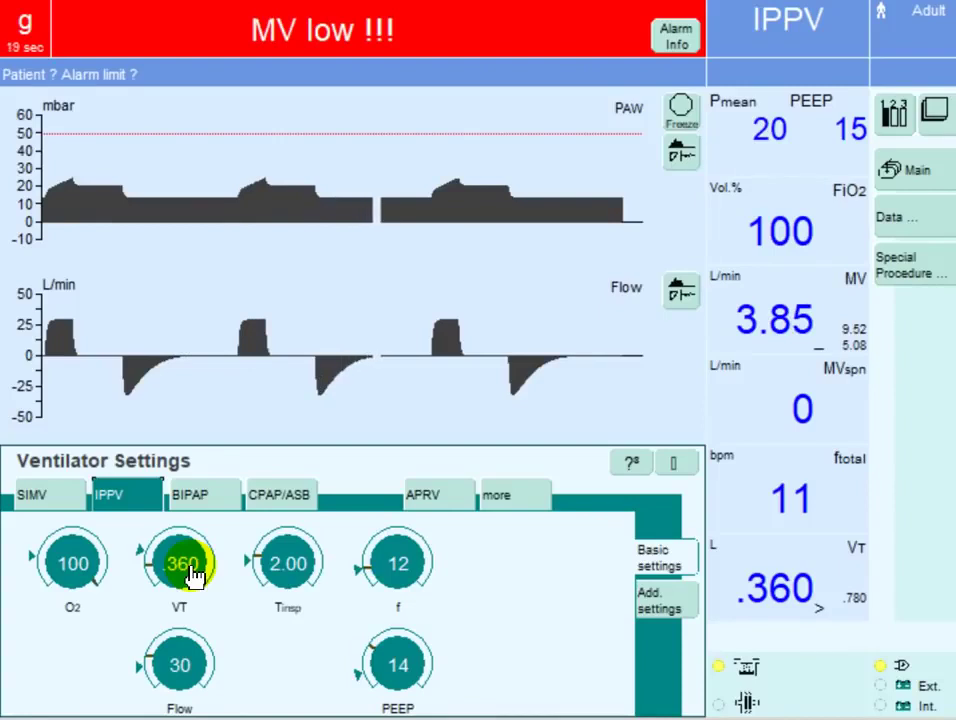
# Set the VT knob to 0.420 L.
pyautogui.click(193, 576)
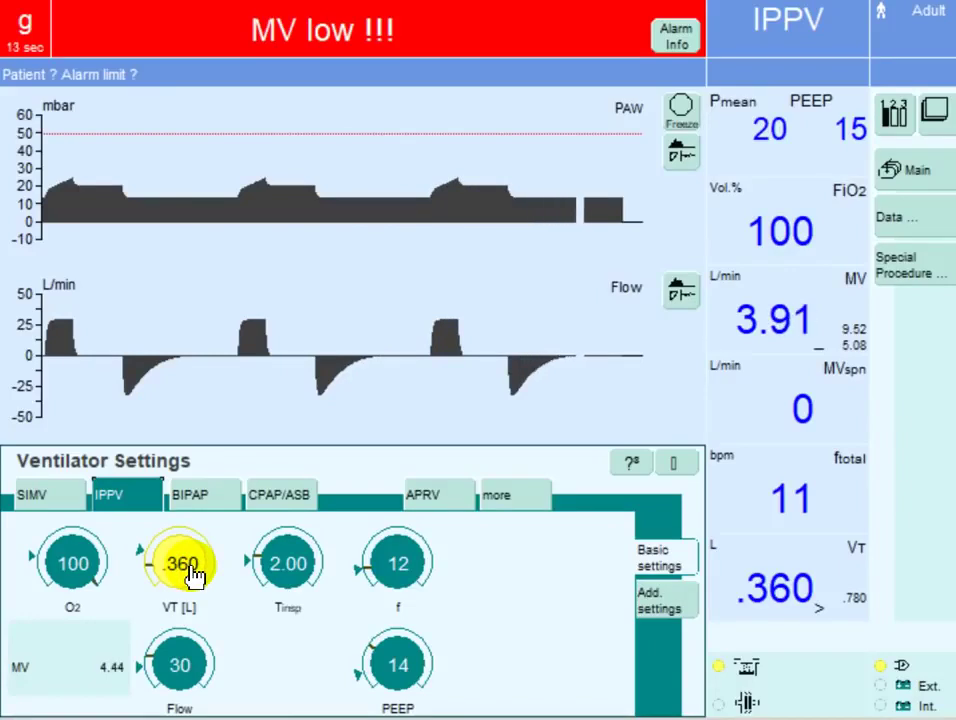
pyautogui.scroll(3, 193, 574)
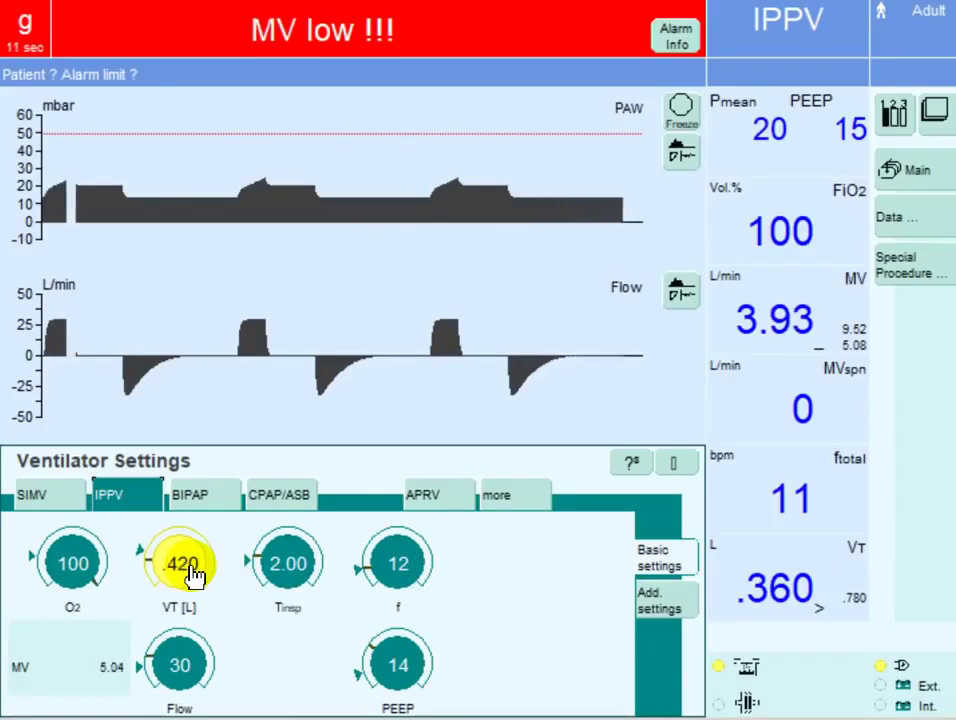
pyautogui.click(193, 574)
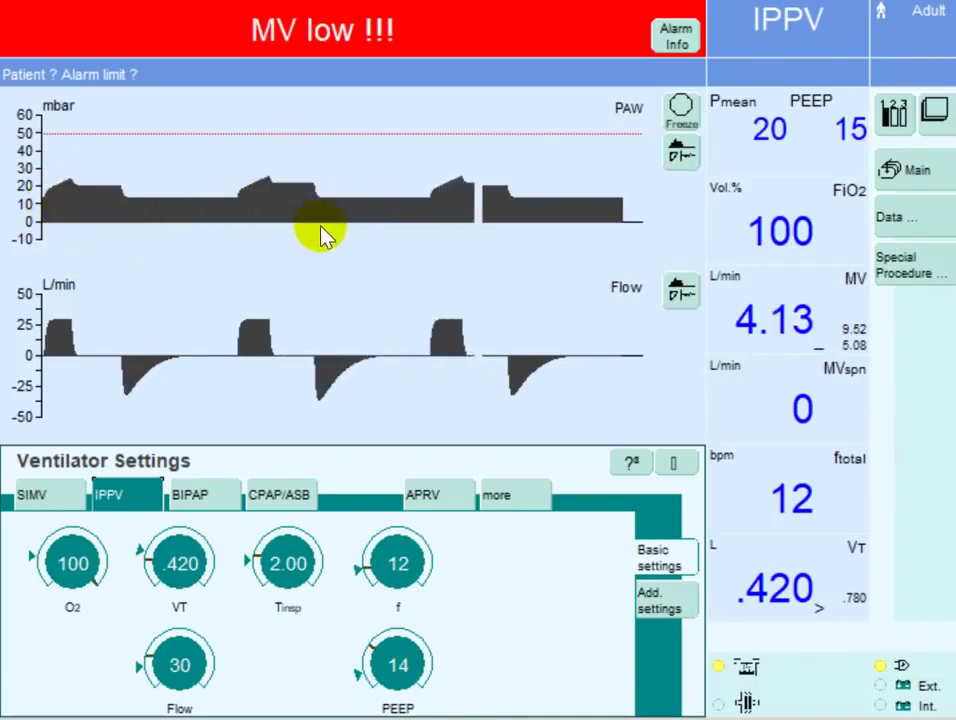
pyautogui.click(778, 10)
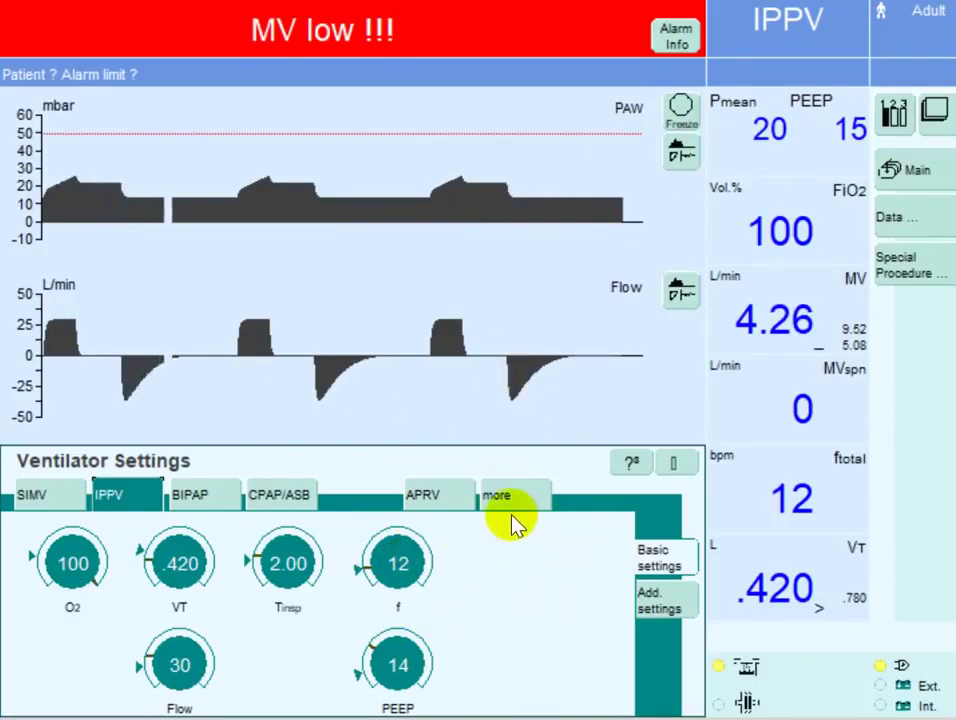
# Raise the breathing rate f knob from 12 to 15 bpm and confirm it.
pyautogui.click(414, 570)
pyautogui.scroll(3, 414, 570)
pyautogui.click(414, 570)
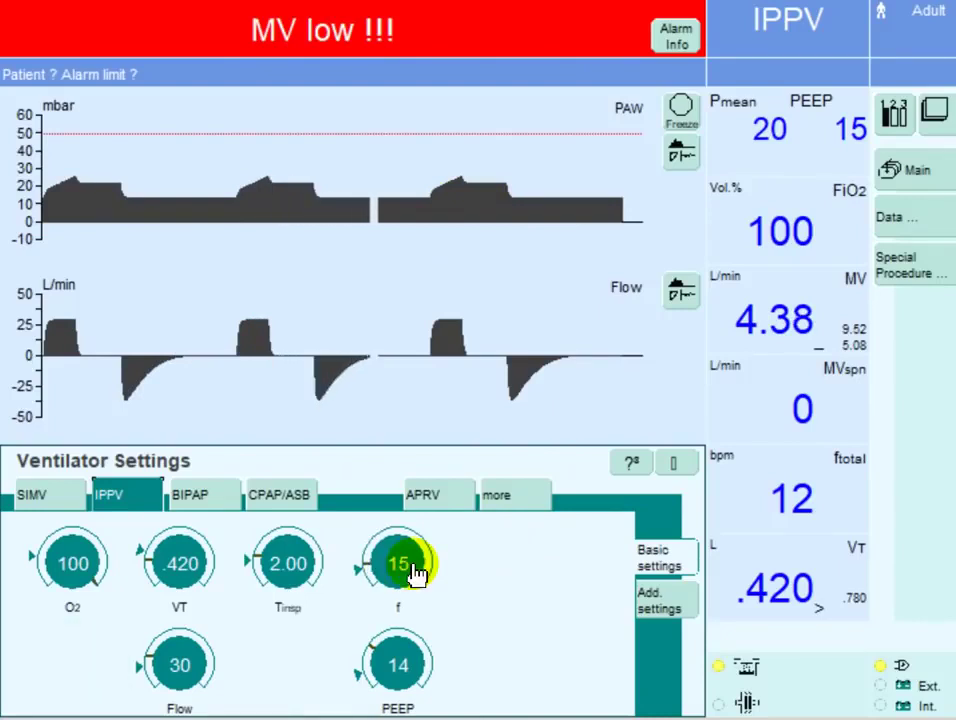